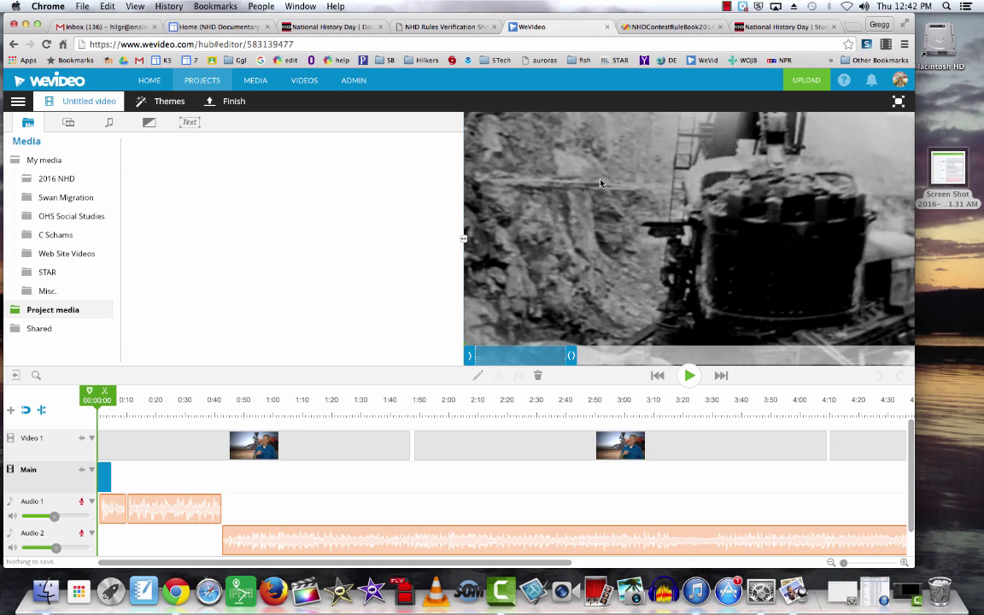
Step: View the rules screenshot from the desktop, then close it
click(951, 176)
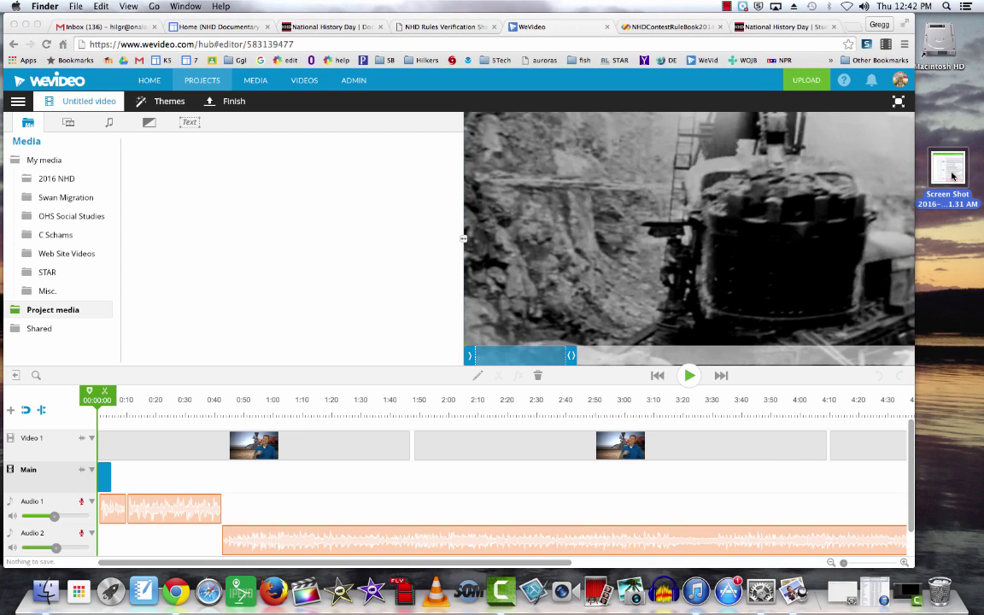
double_click(951, 176)
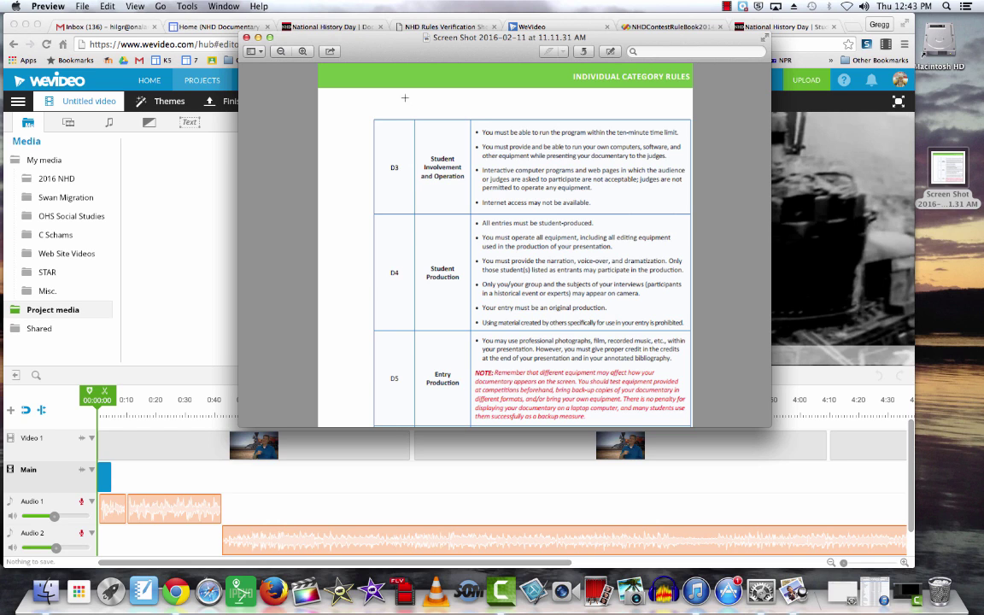
click(246, 39)
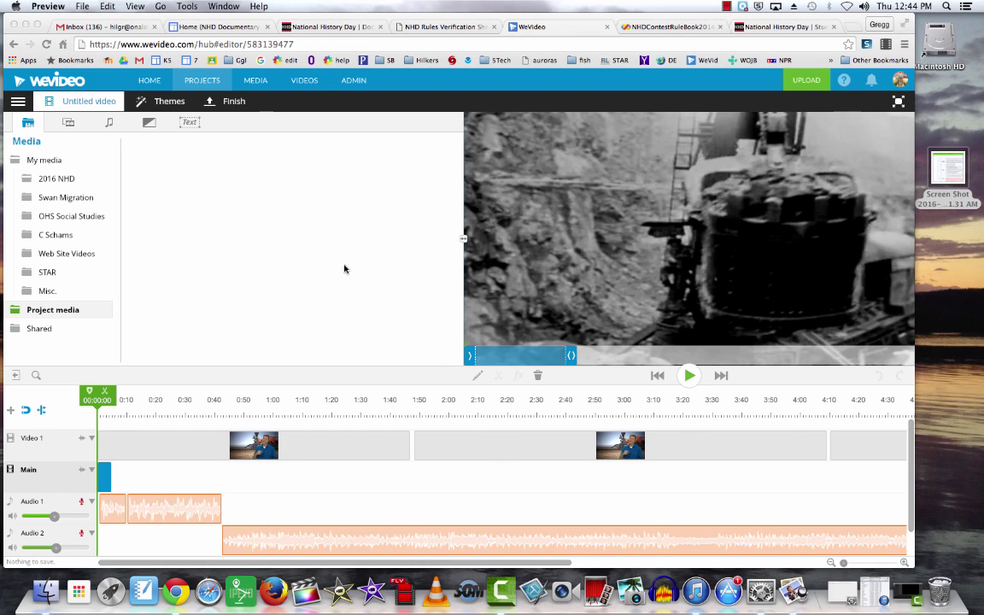
Step: Replace the default title with 'NHD Thesis statement' on the Finish screen
click(226, 103)
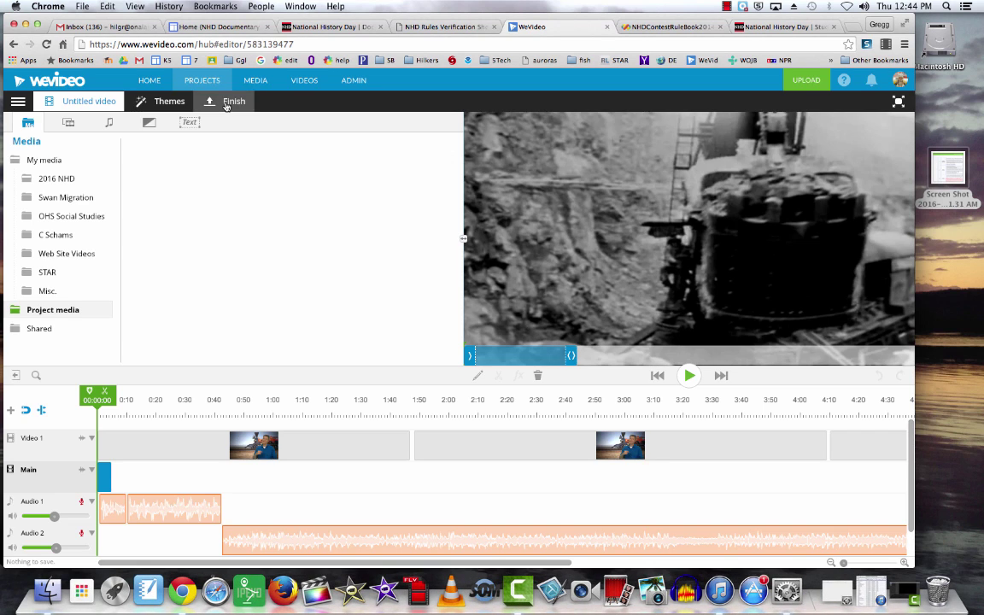
click(226, 103)
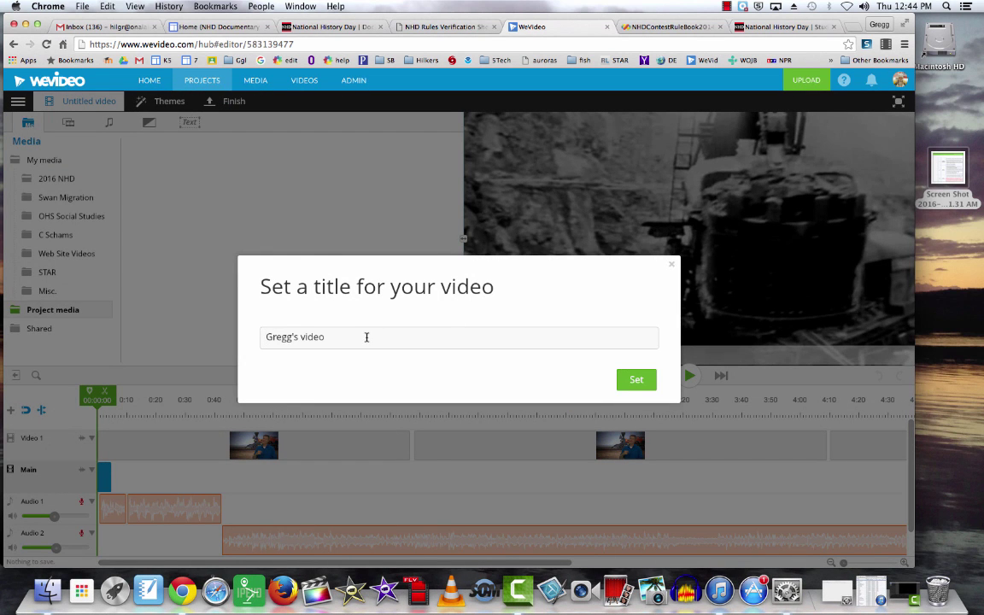
drag(354, 336, 257, 336)
key(BackSpace)
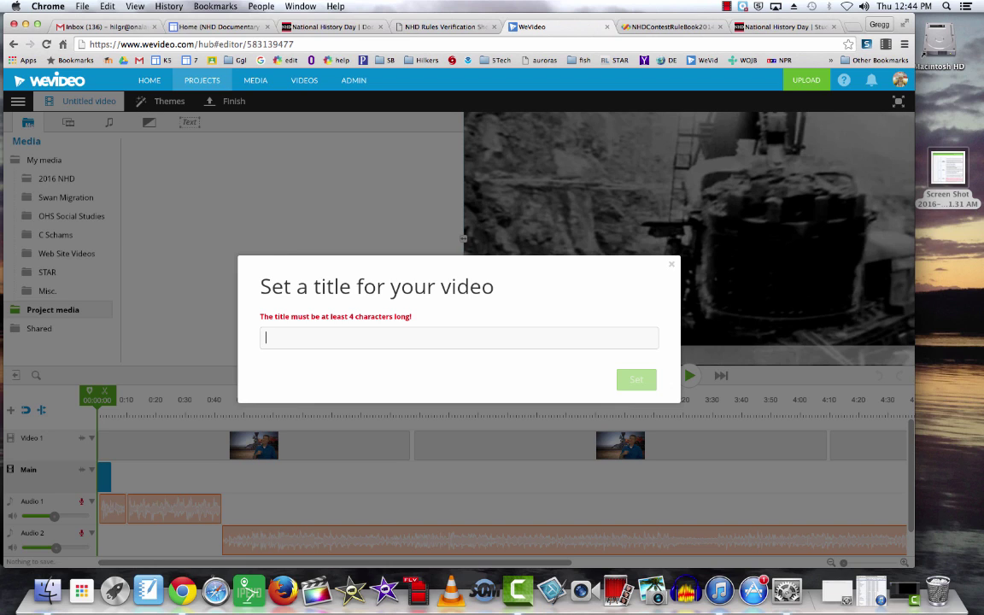
text(NHD T)
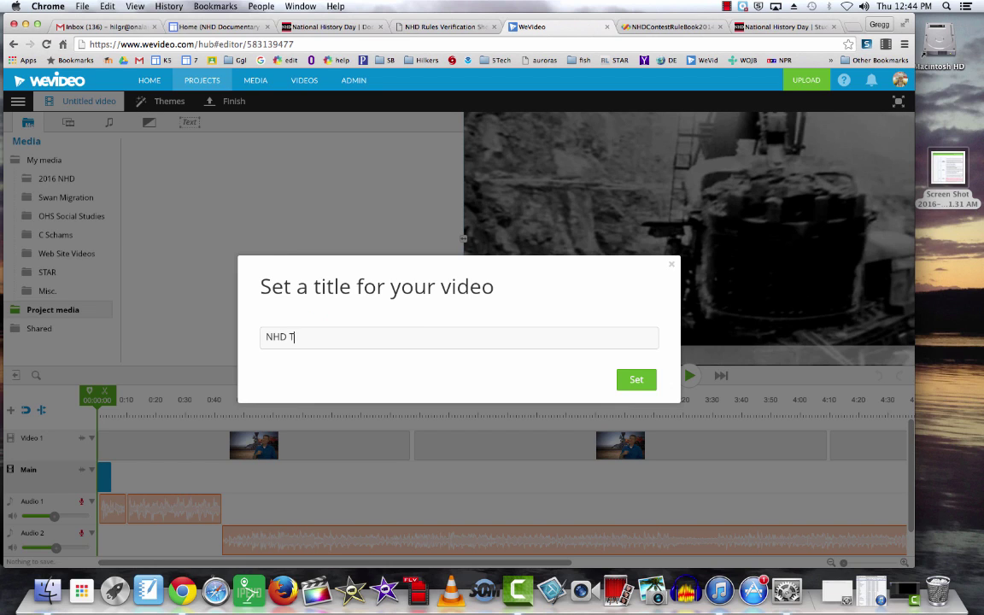
text(hesis statement)
click(636, 379)
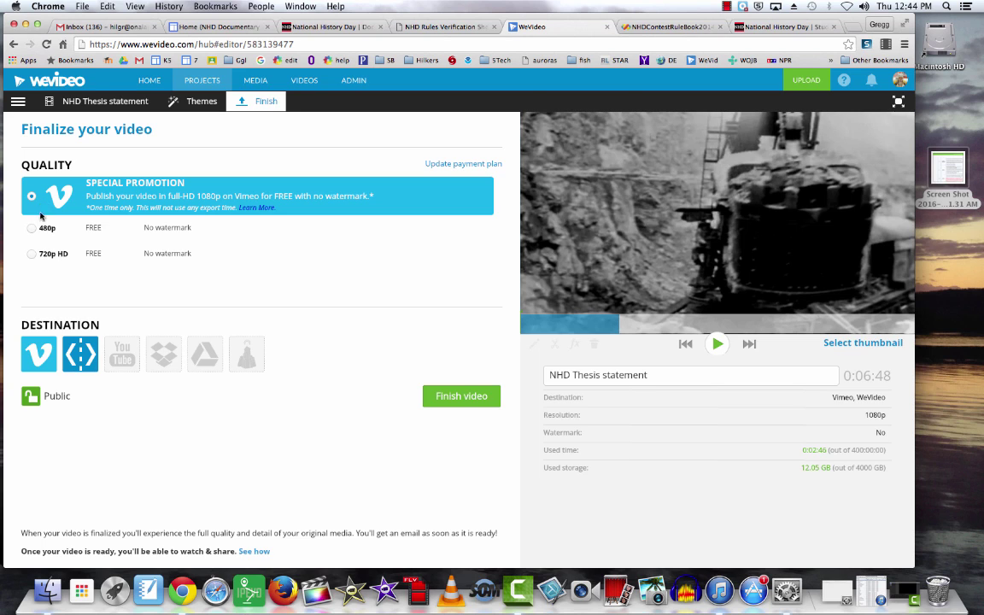
Step: Choose the free 720p HD quality, try YouTube, then dismiss the Google sign-in popup
click(32, 256)
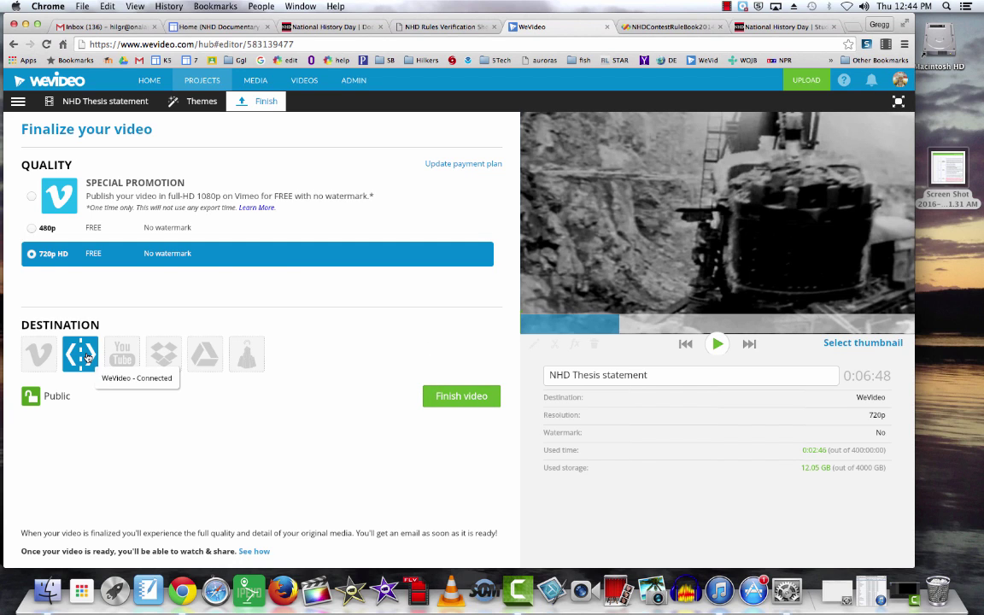
click(121, 354)
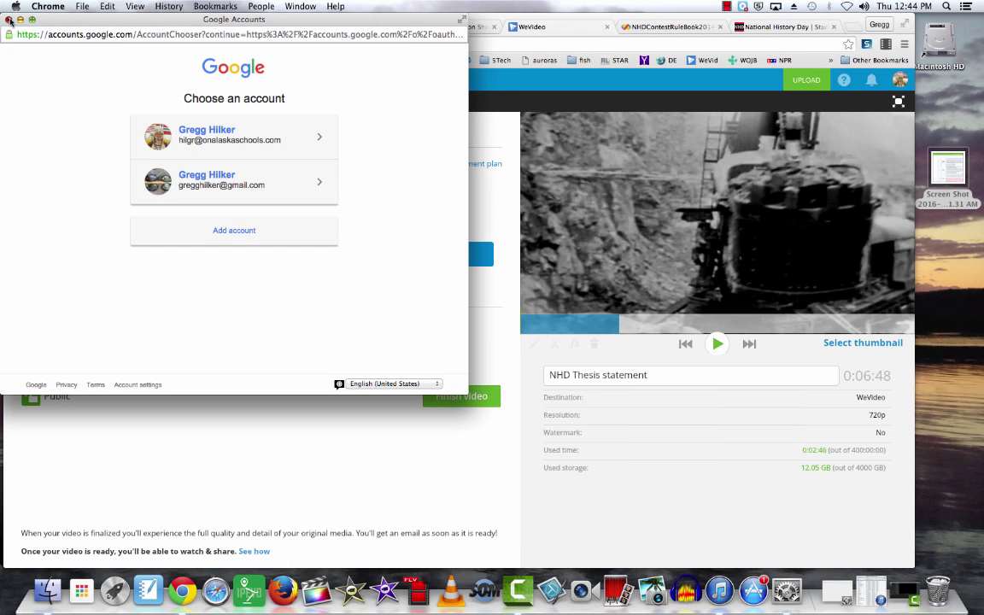
click(9, 18)
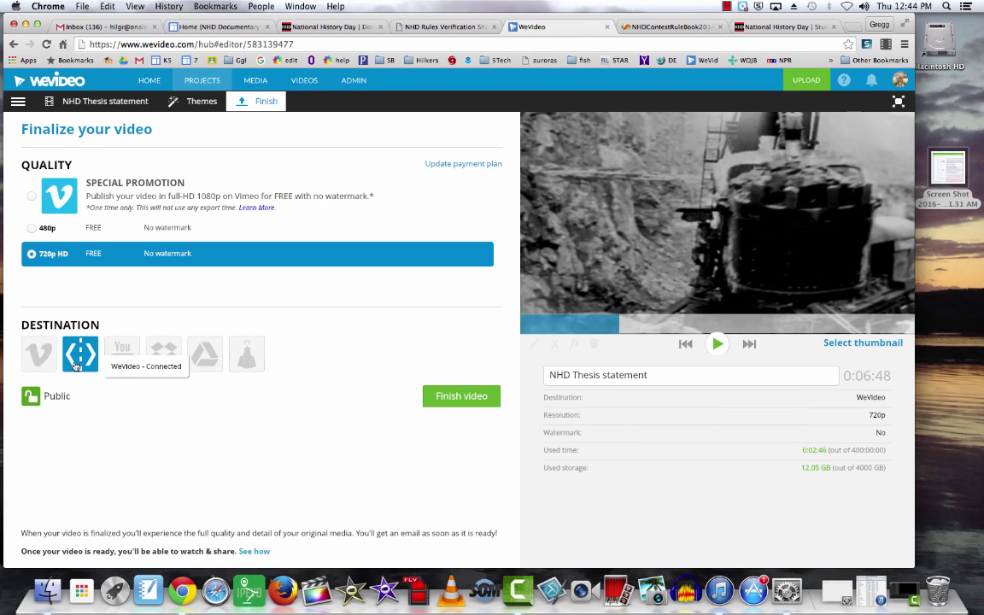
Step: Export the NHD Thesis statement video and open its published page when done
click(460, 397)
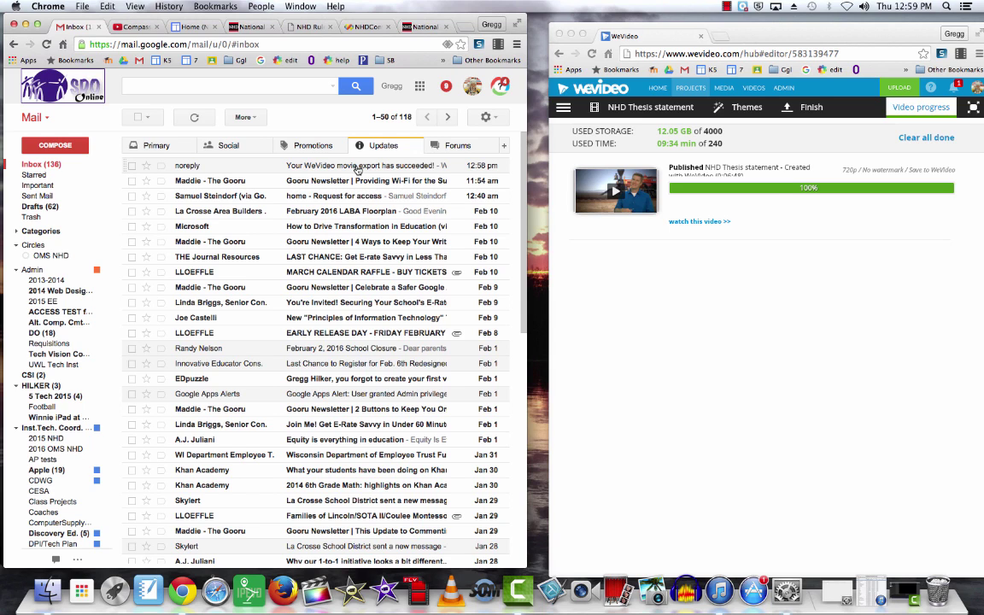
click(697, 222)
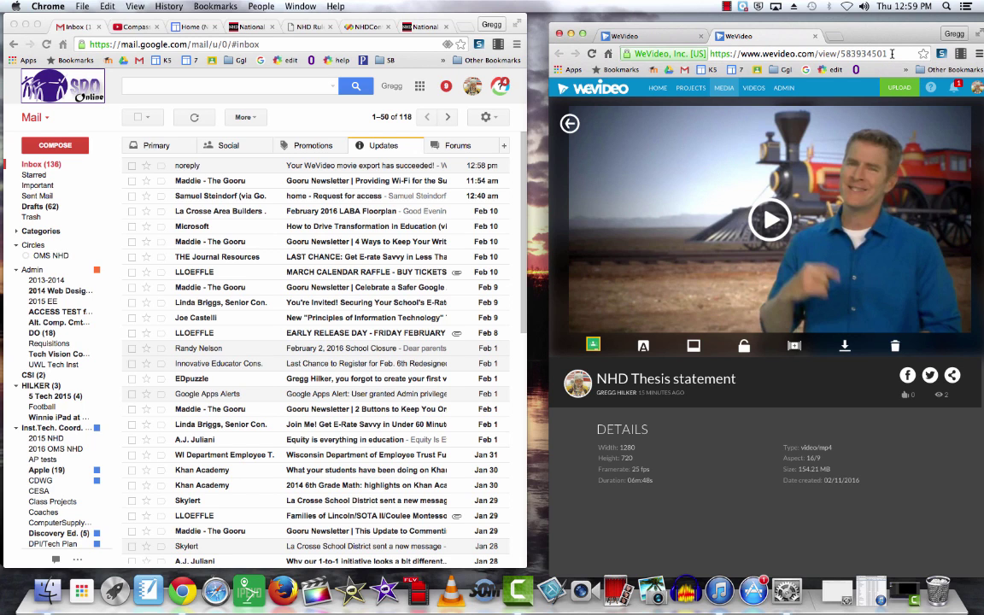
Step: Open the WeVideo export email and follow its Watch video link
click(325, 165)
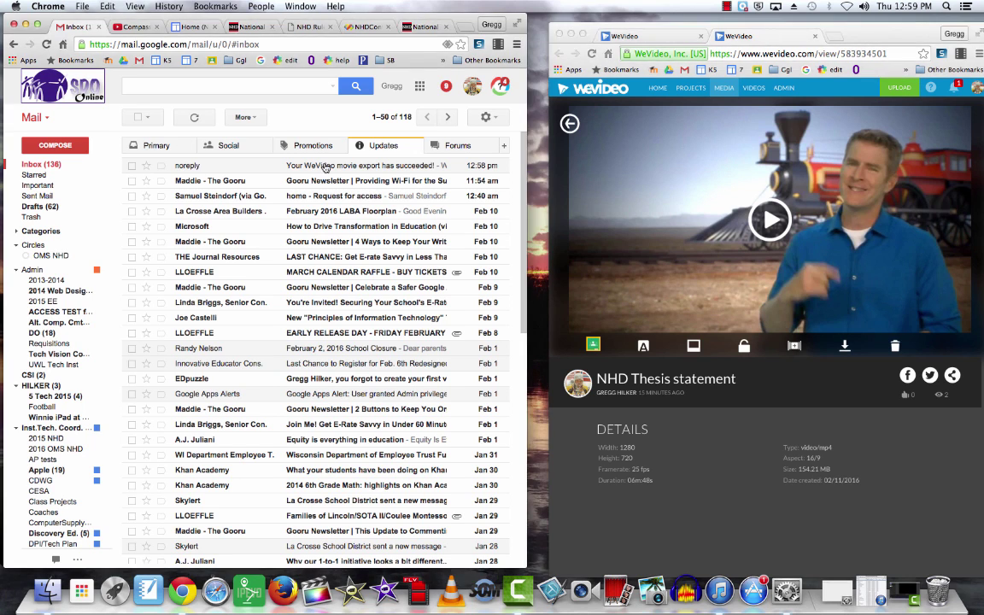
scroll(298, 240, down, 3)
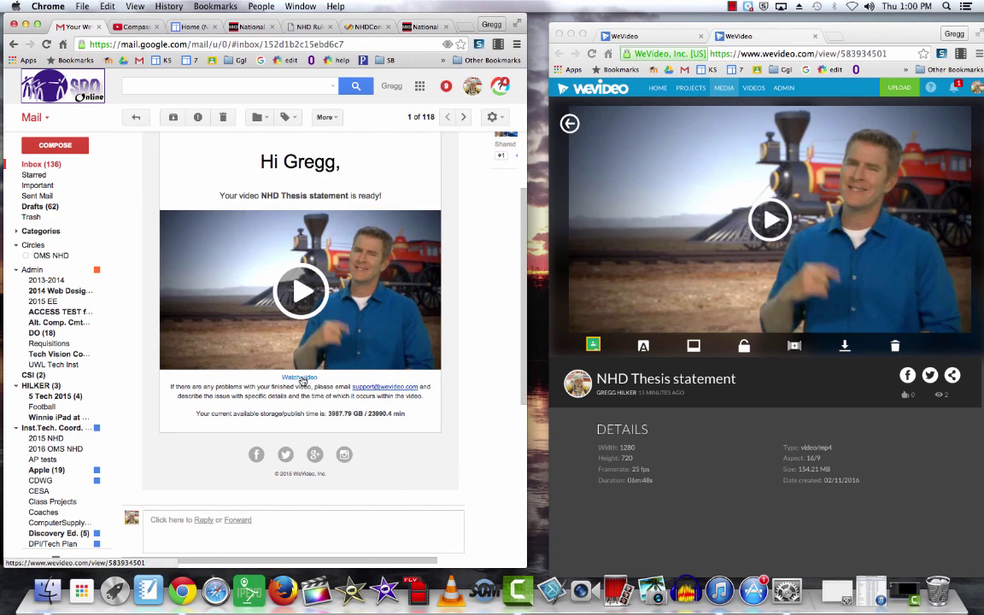
click(271, 340)
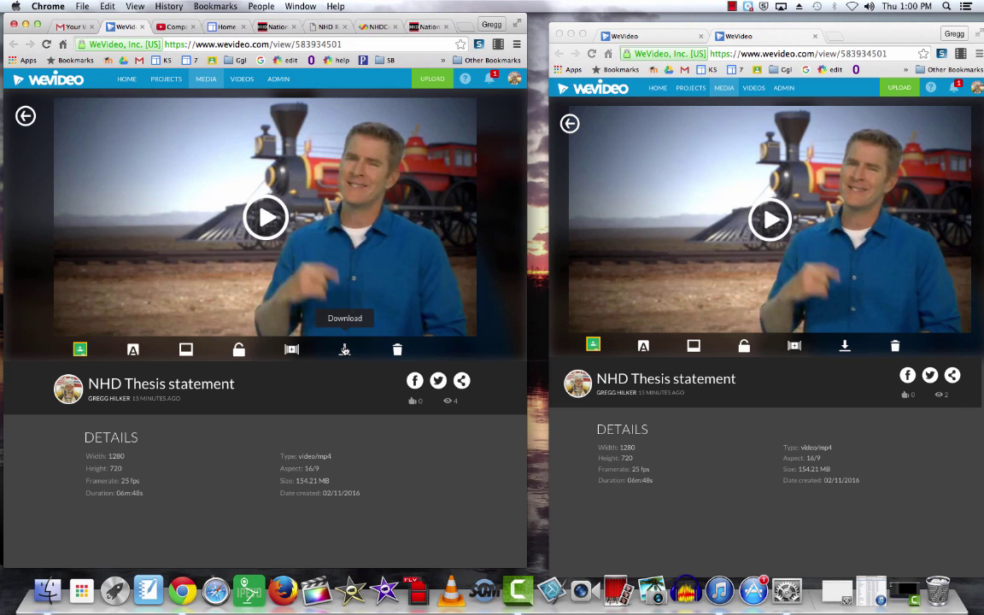
Step: Download NHD Thesis statement.mp4 from the video's WeVideo page
click(344, 350)
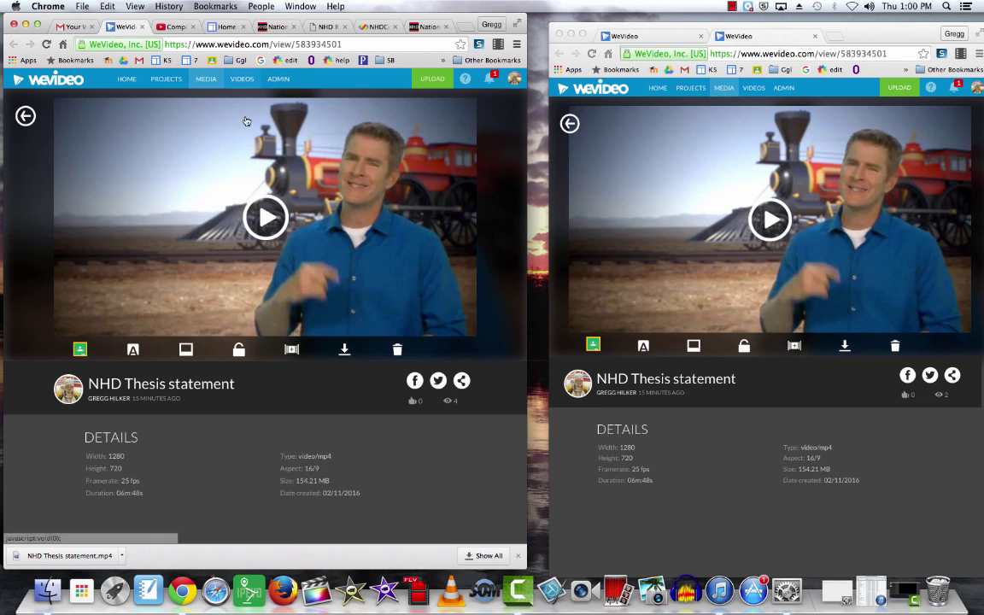
Step: Open Google Drive from the Gmail apps menu
click(73, 28)
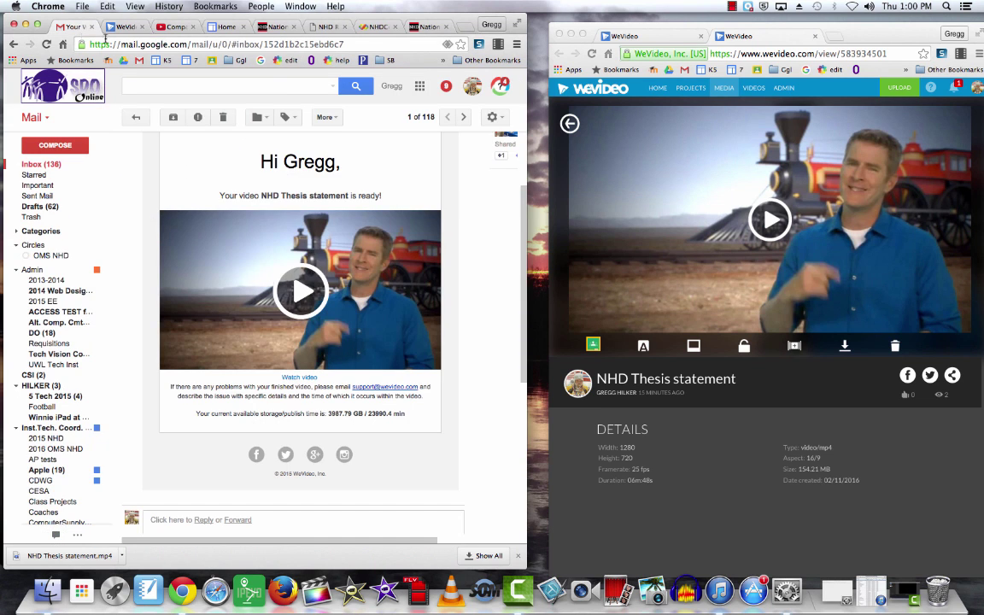
click(418, 86)
click(431, 200)
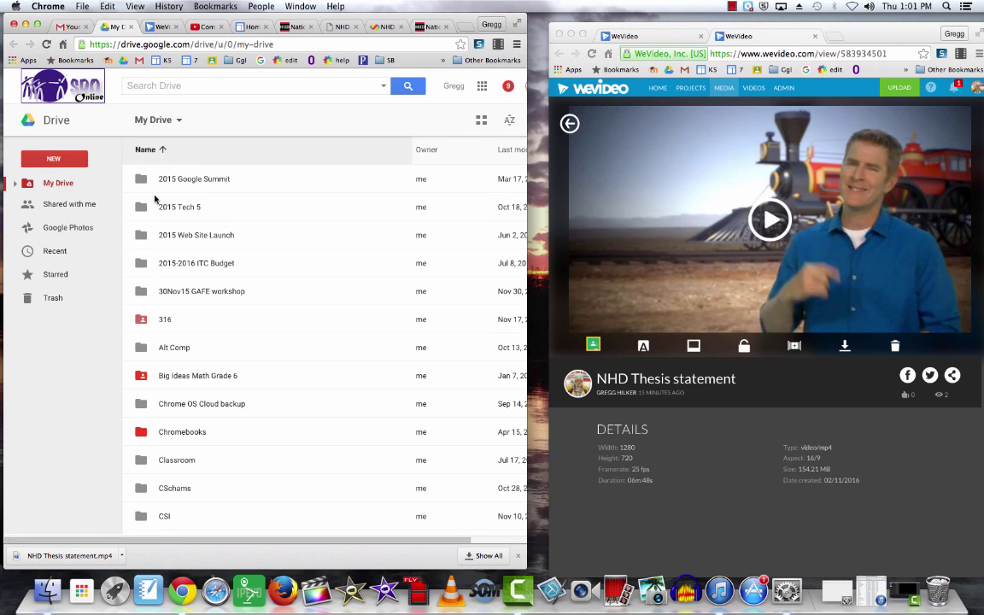
Step: Upload NHD Thesis statement.mp4 from the Downloads folder to My Drive
click(54, 159)
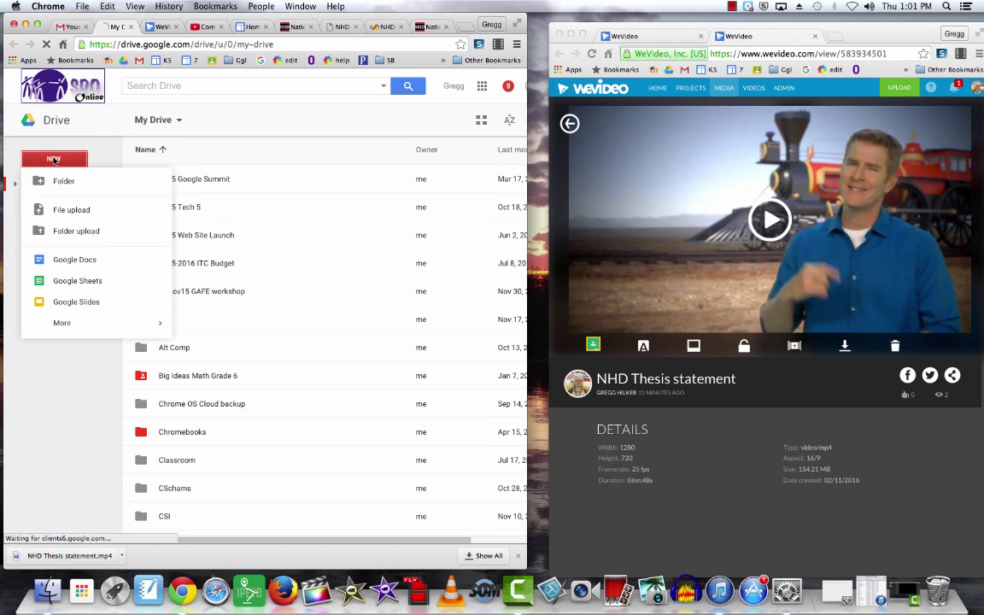
click(54, 211)
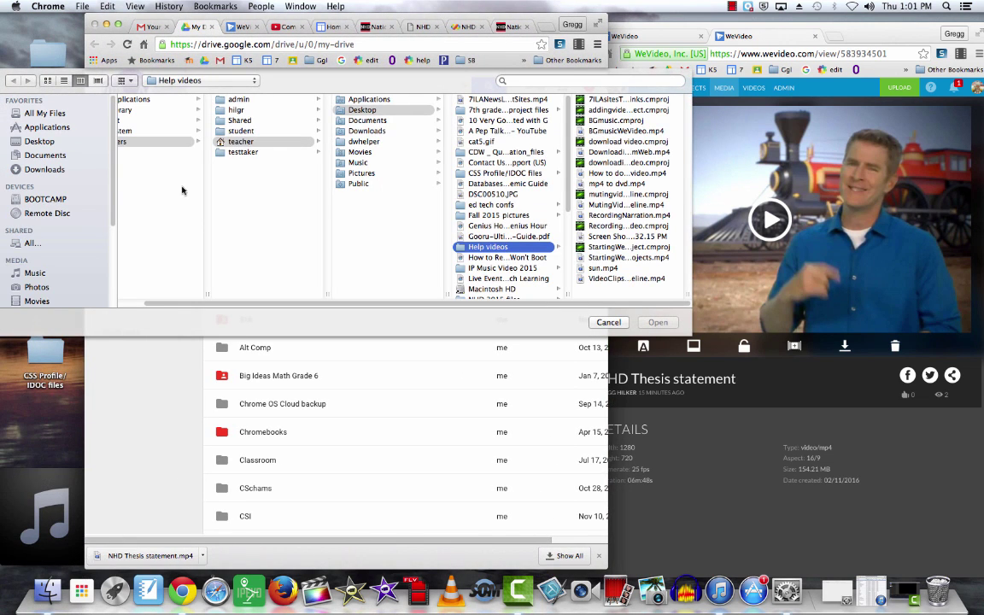
scroll(137, 290, left, 2)
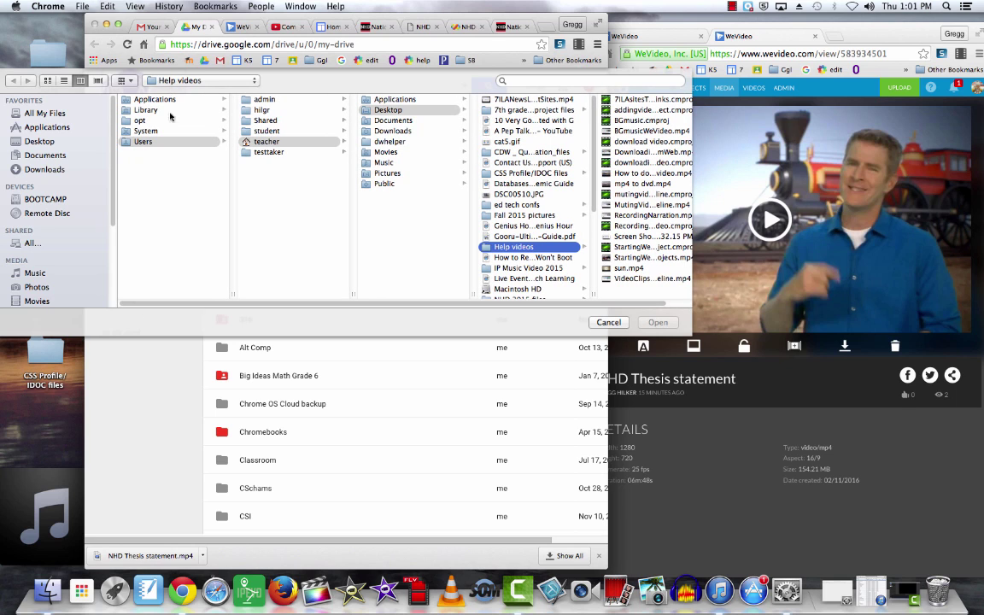
key(Left)
click(397, 133)
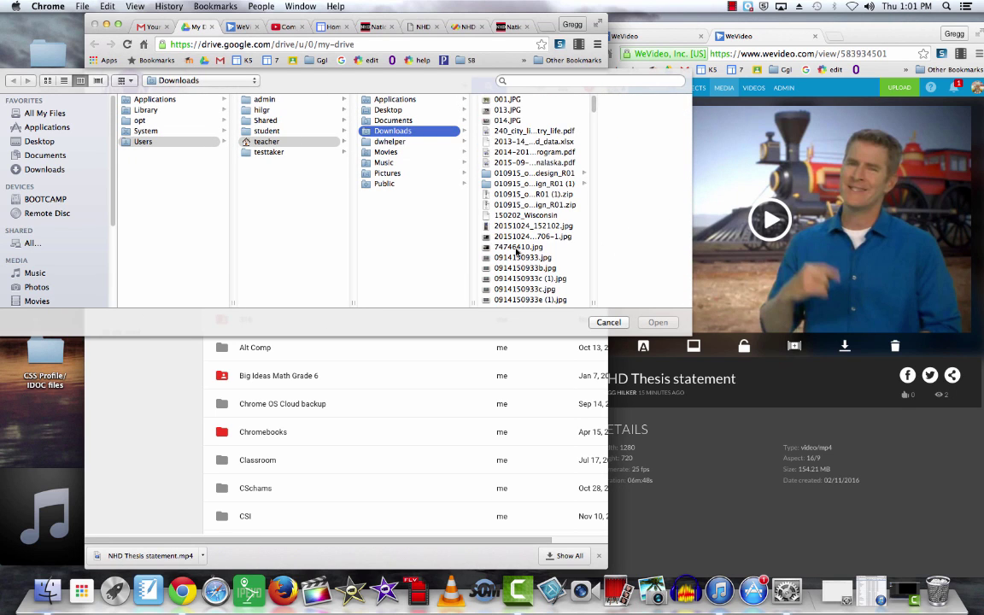
scroll(512, 246, down, 10)
scroll(524, 246, down, 15)
scroll(524, 245, down, 8)
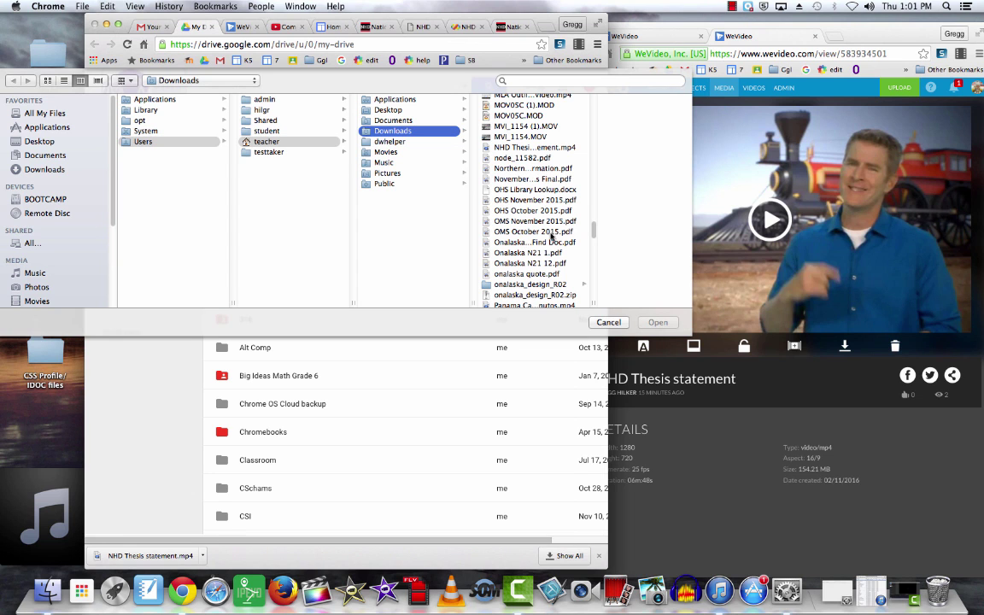
click(525, 147)
click(658, 322)
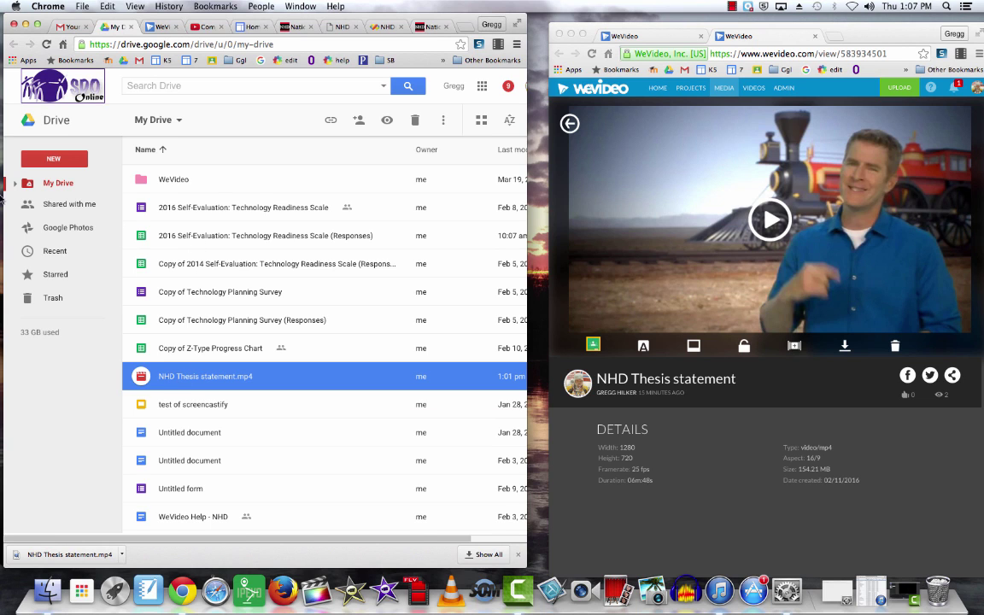
Step: Preview NHD Thesis statement.mp4 in Drive and pause it near the start
double_click(205, 379)
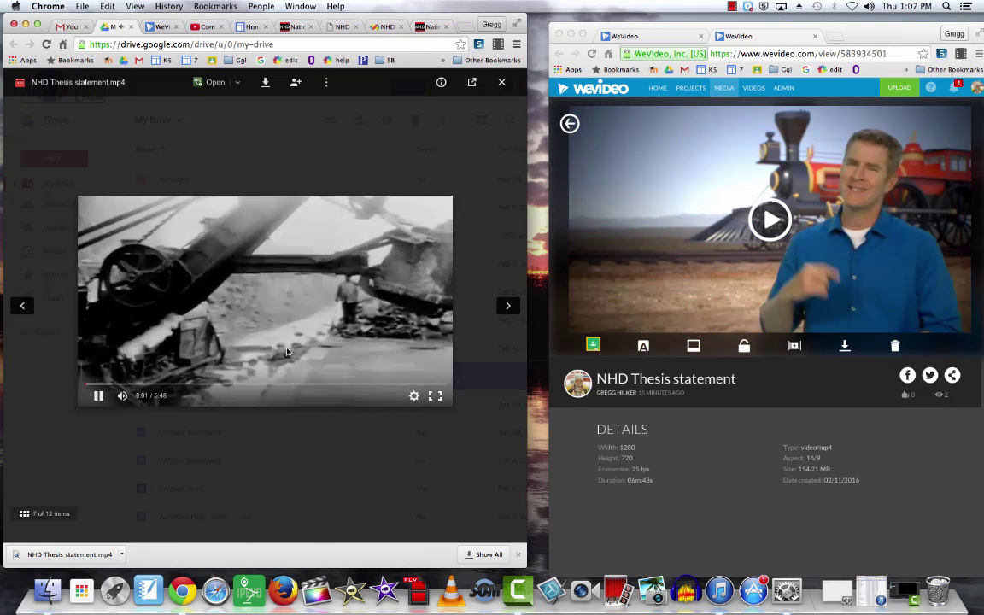
click(260, 268)
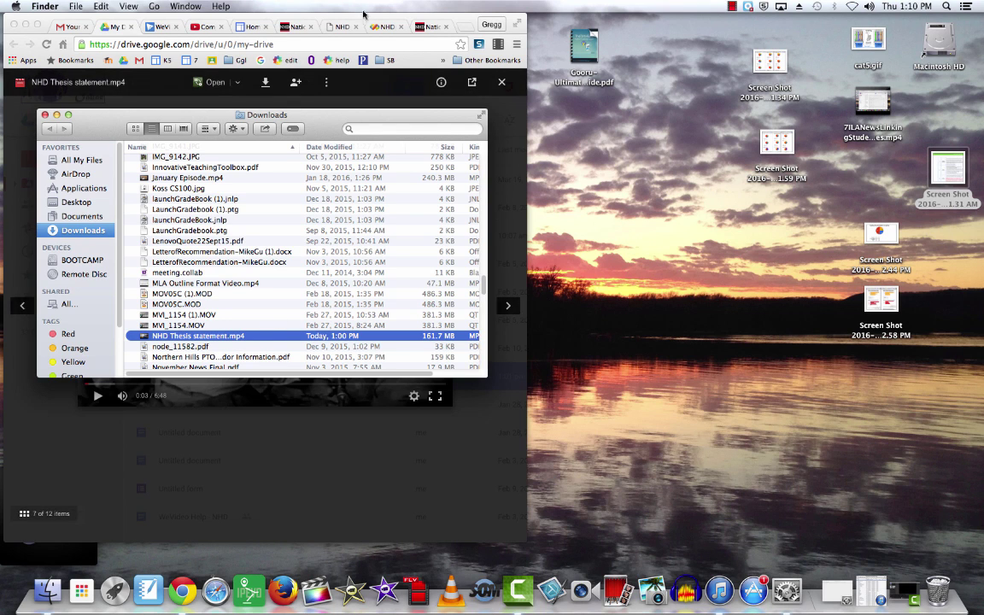
Step: Open a new blank Chrome window from the File menu
click(100, 17)
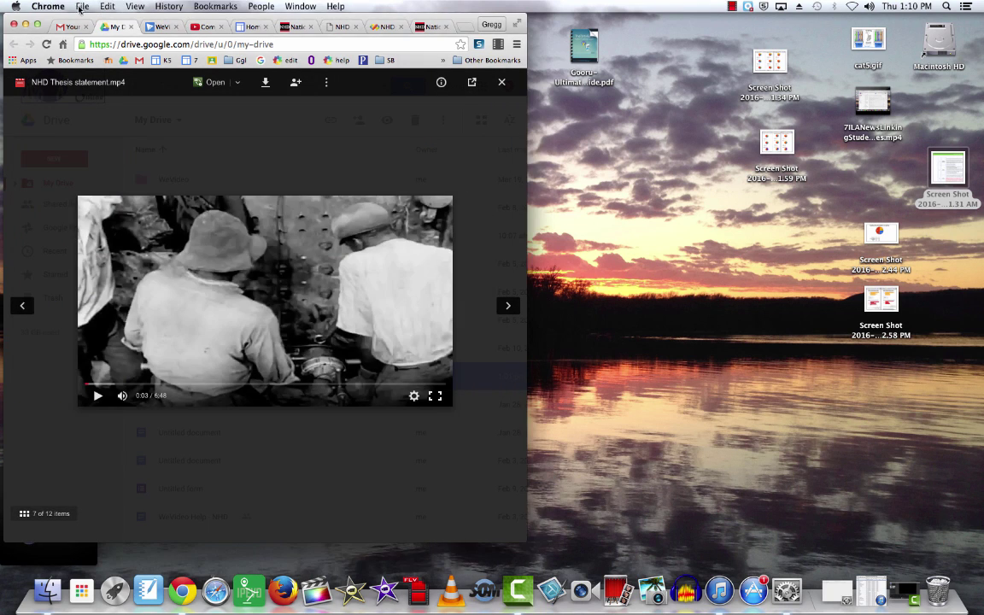
click(82, 6)
click(81, 33)
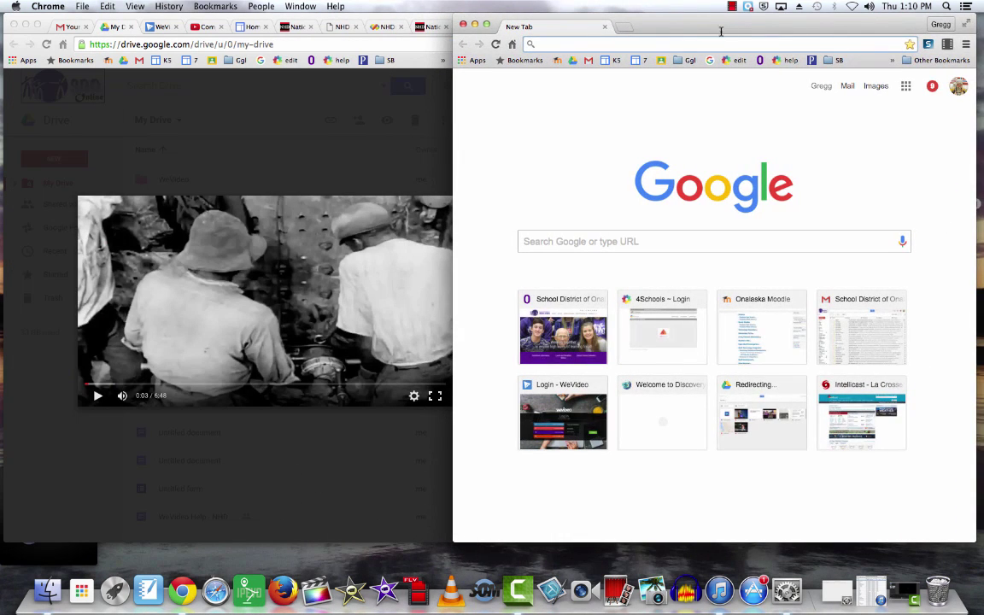
Step: Play the local NHD Thesis statement.mp4 from Downloads in Chrome, then close that window
click(242, 443)
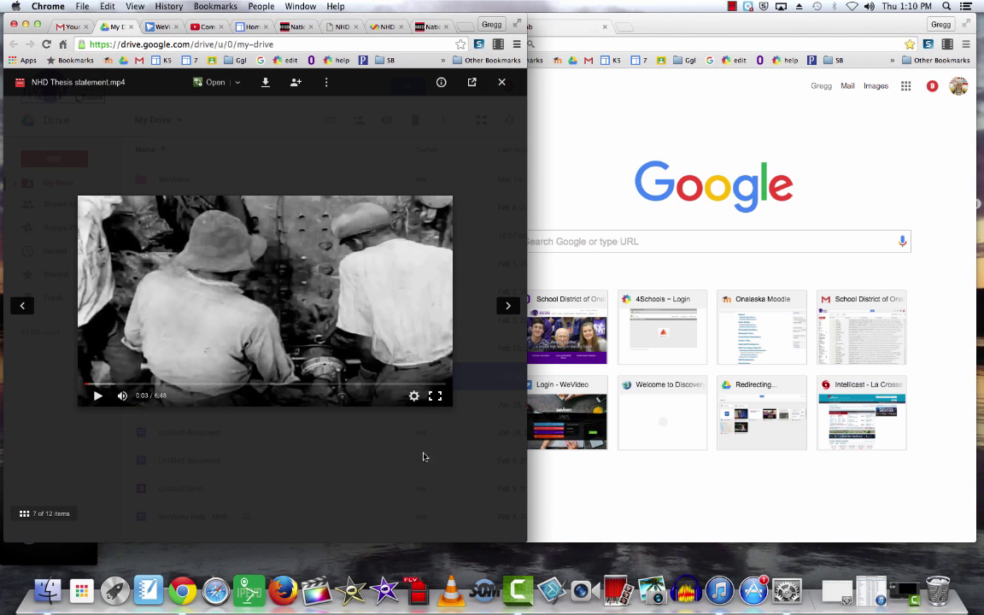
click(47, 590)
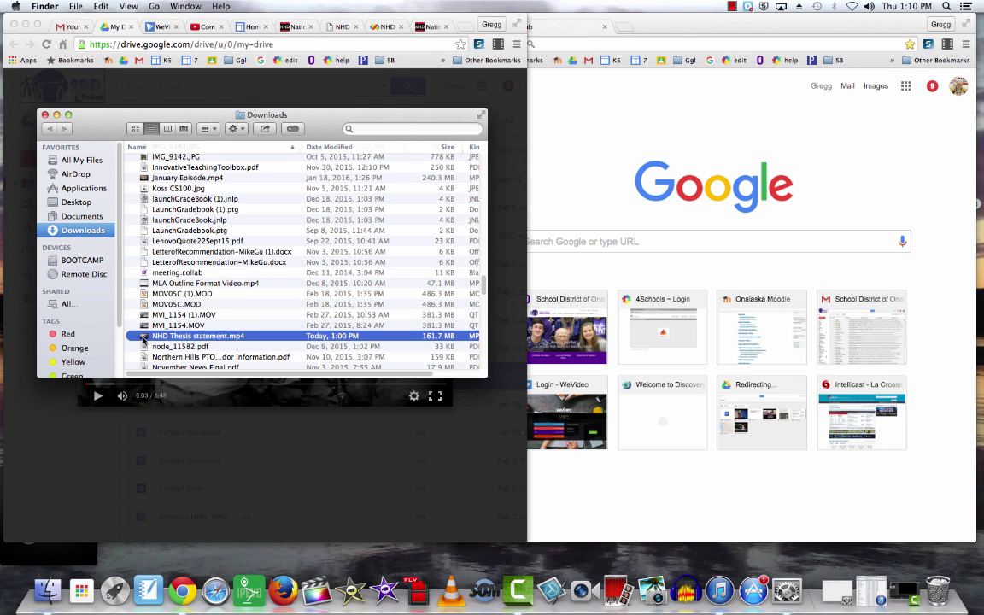
drag(143, 338, 717, 268)
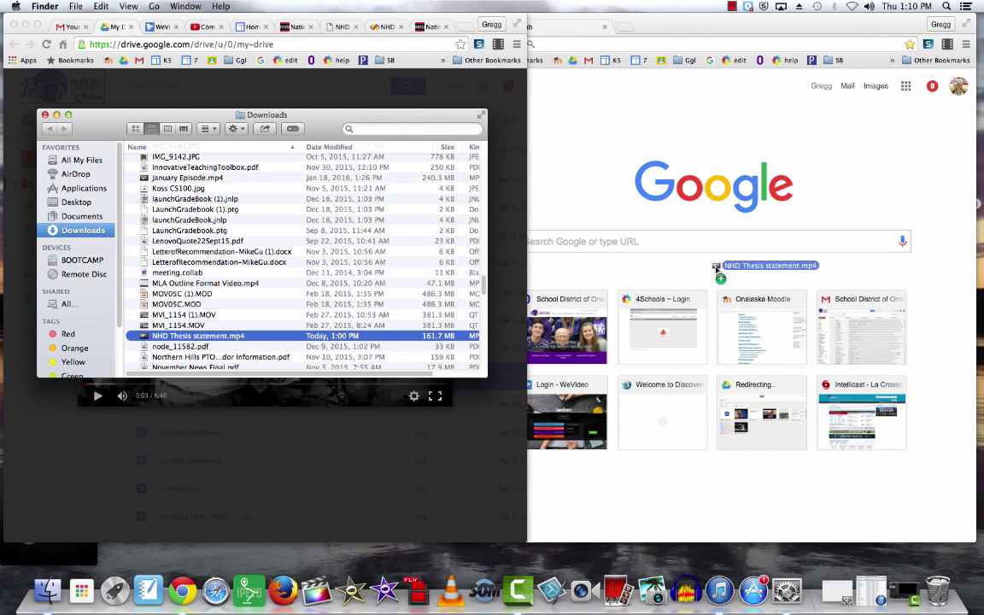
drag(716, 268, 717, 267)
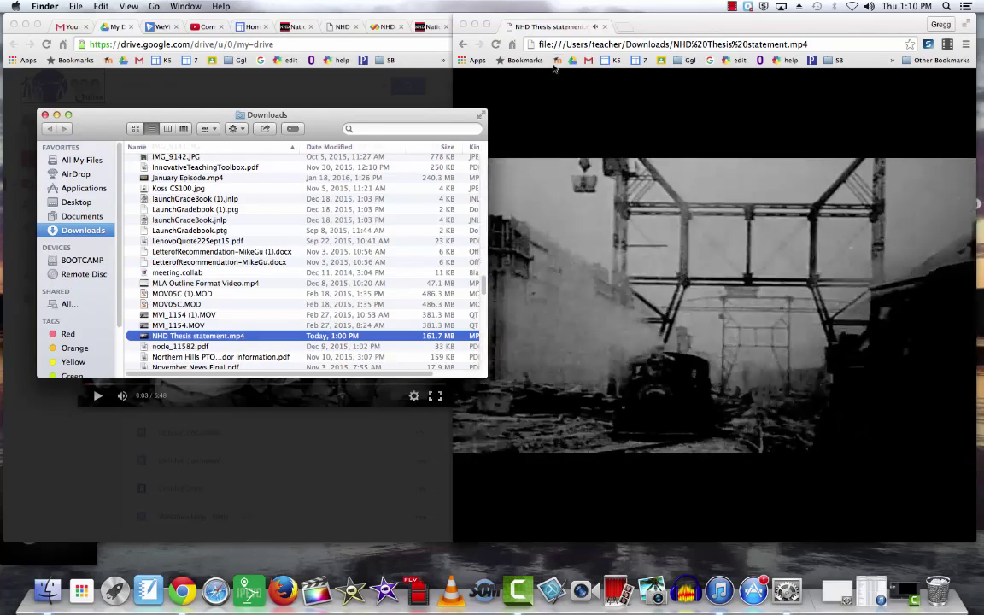
click(462, 27)
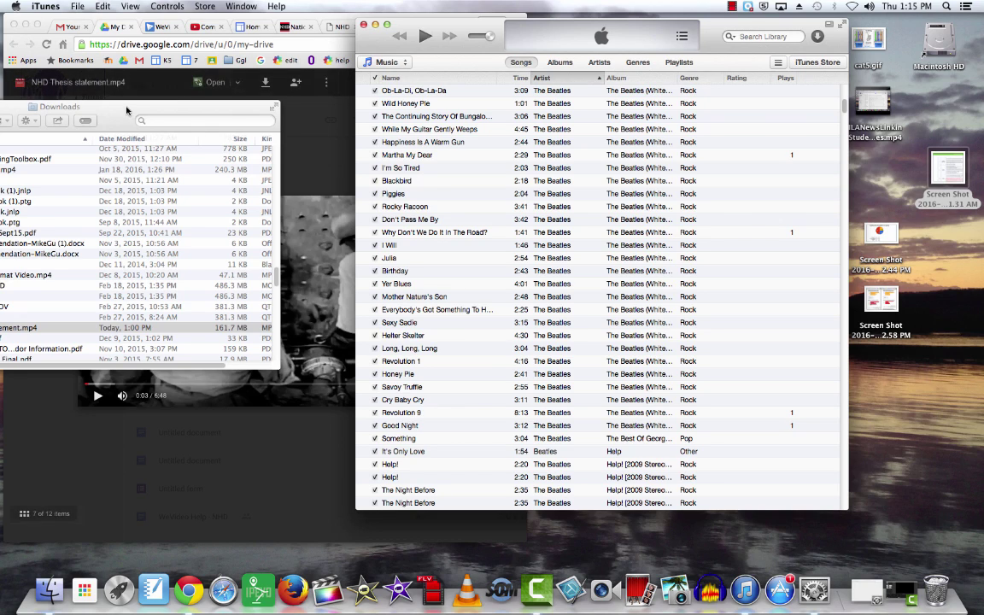
Step: Add NHD Thesis statement.mp4 to the iTunes Movies library
drag(124, 106, 238, 108)
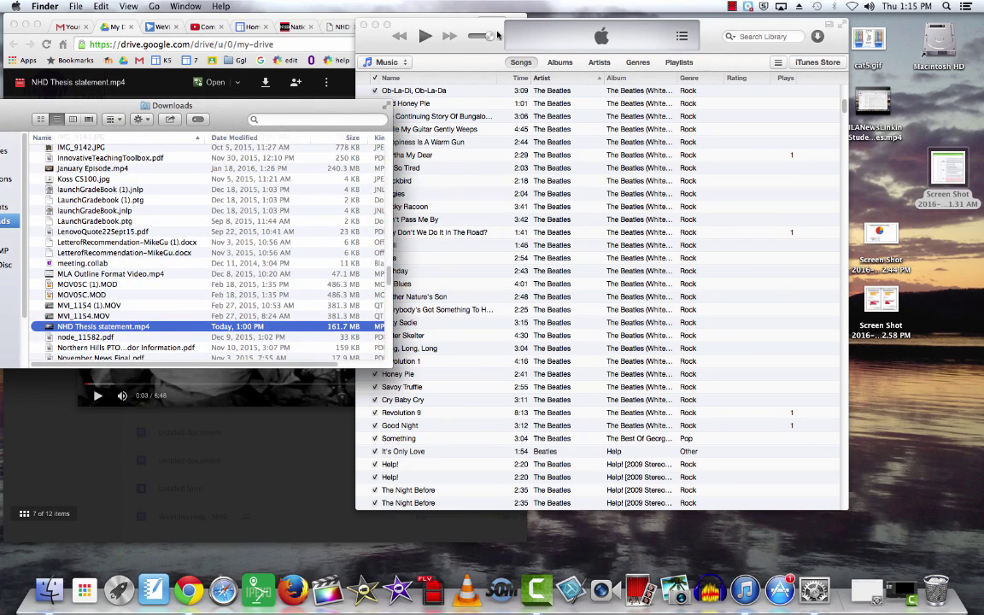
drag(431, 27, 490, 29)
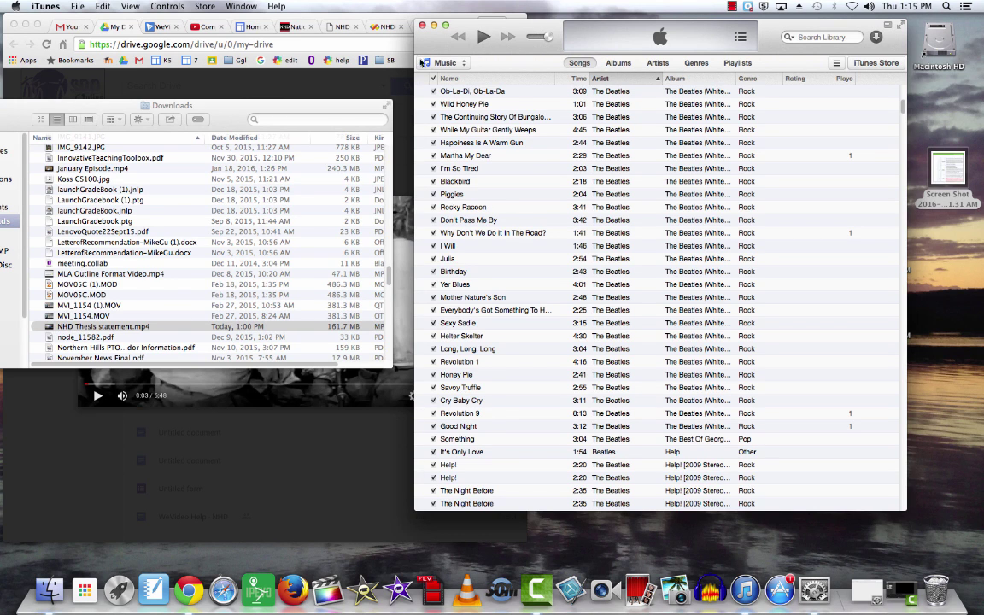
click(425, 63)
click(453, 77)
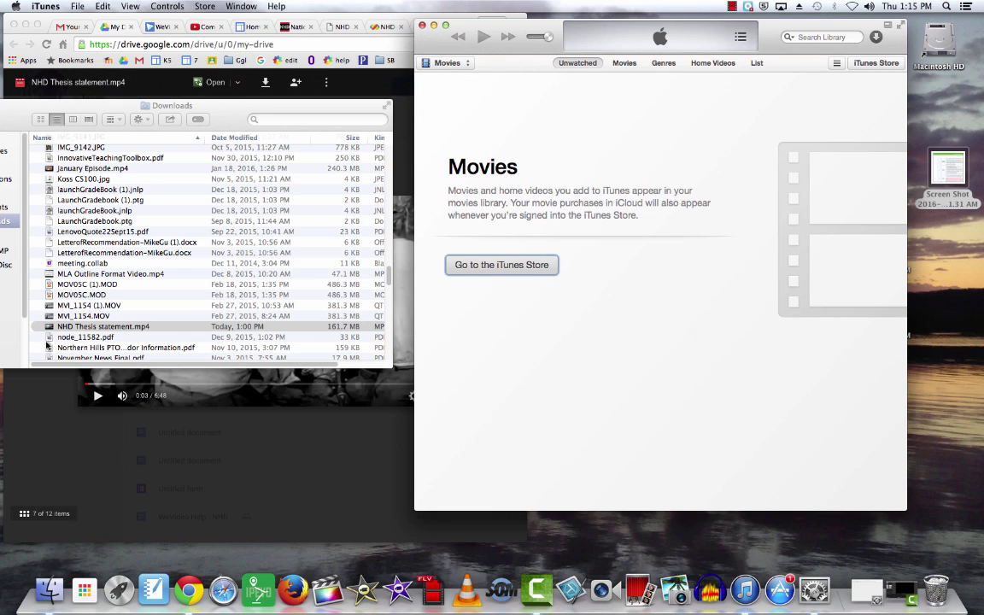
drag(51, 326, 626, 294)
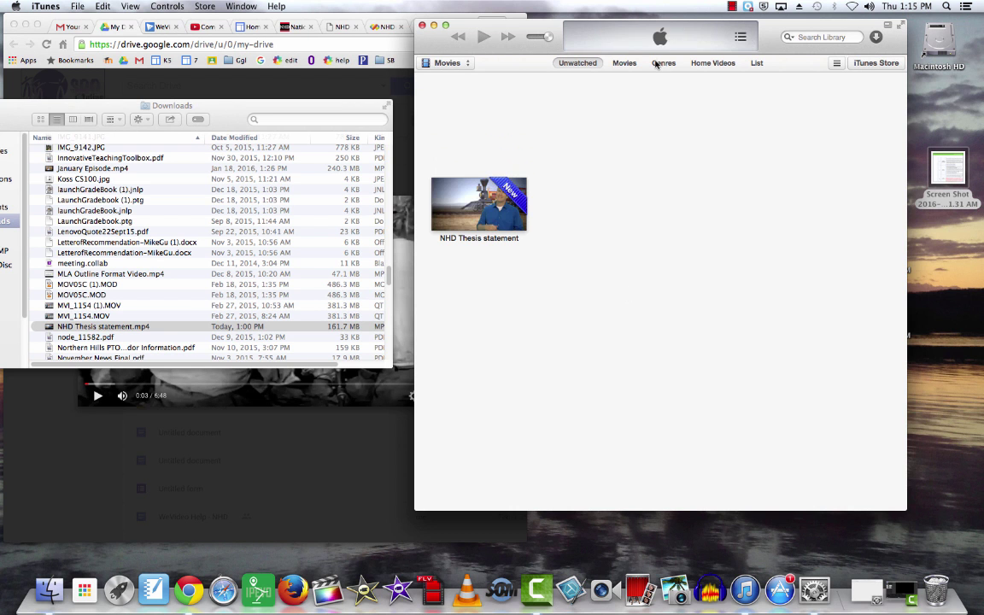
Step: Play the movie in iTunes, pause it at 0:02, and launch VLC
double_click(491, 207)
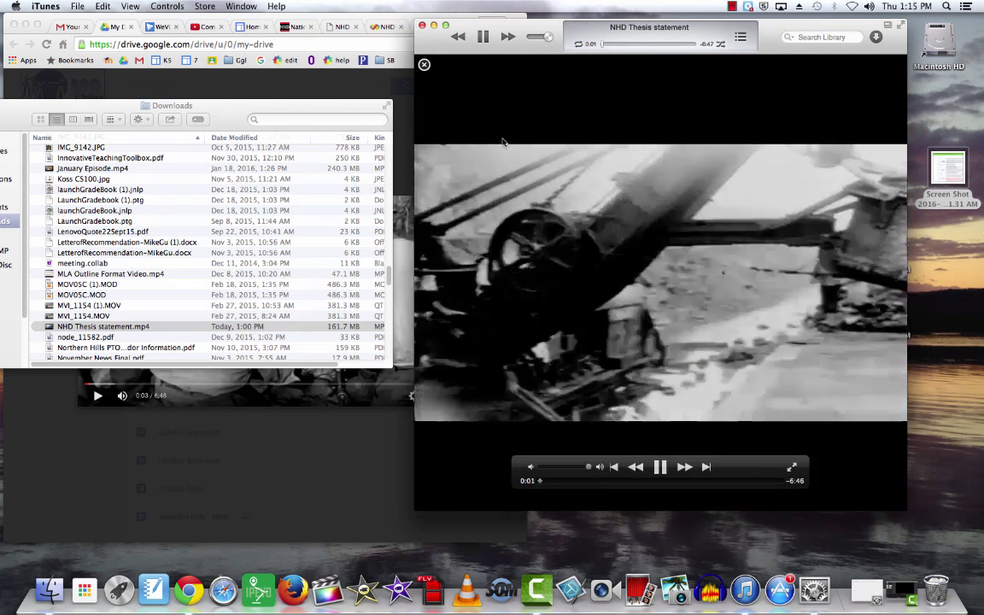
click(482, 36)
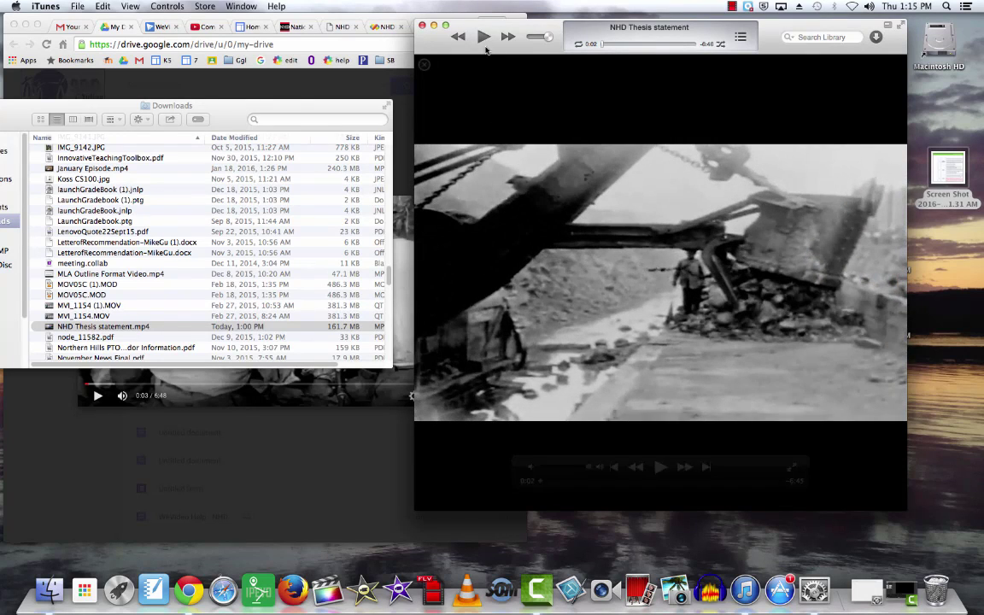
click(465, 592)
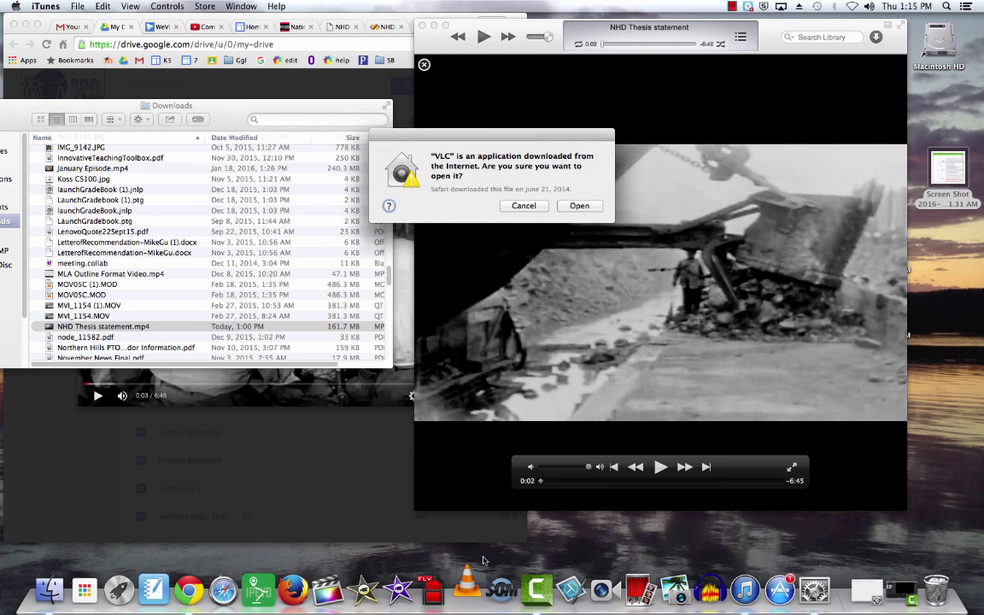
Step: Allow VLC to open and load NHD Thesis statement.mp4 into its player
click(579, 206)
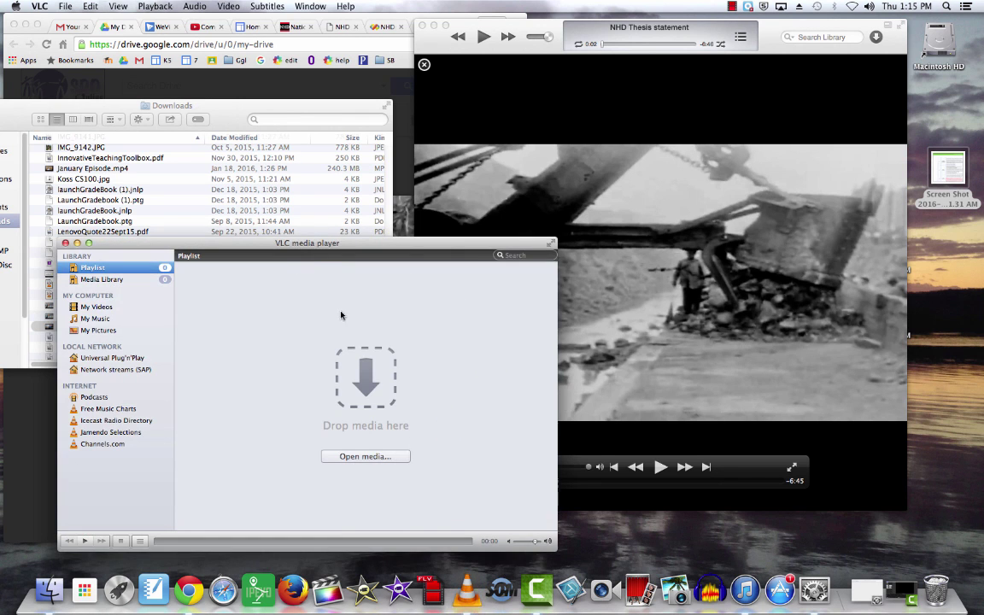
drag(241, 242, 557, 146)
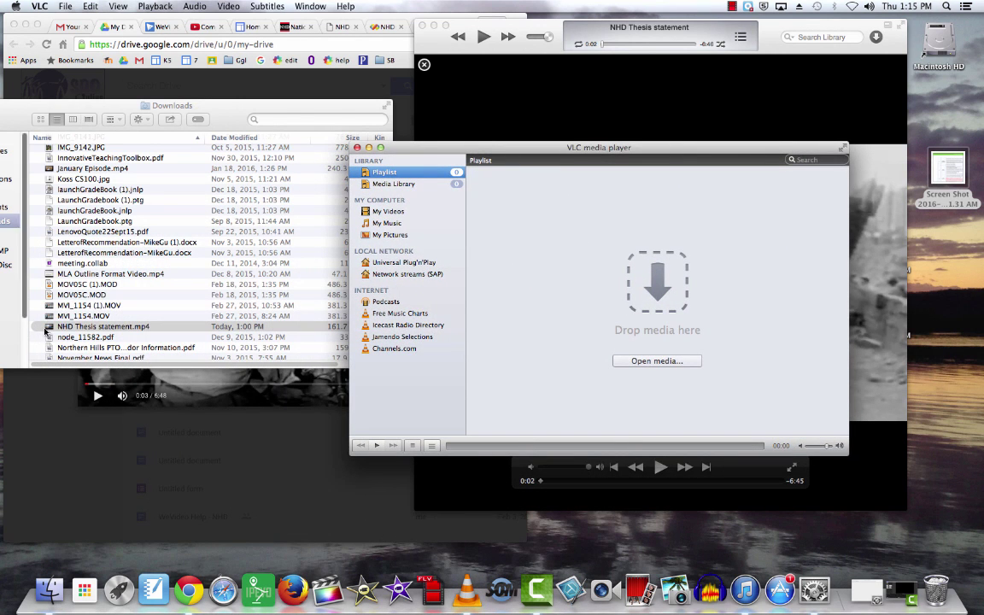
drag(51, 326, 599, 303)
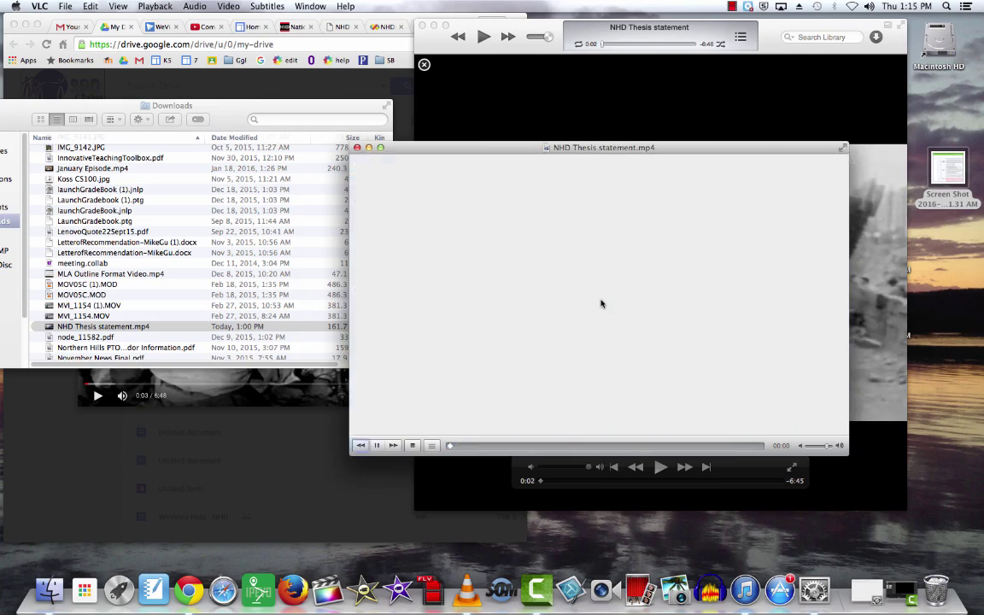